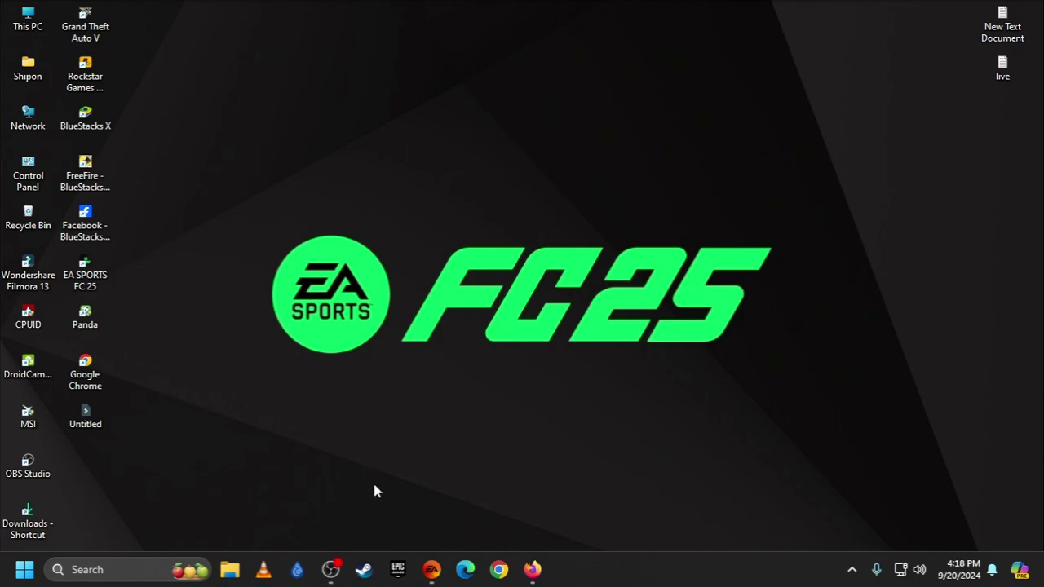
# Step: Restore the EA app, show the EA SPORTS FC 25 page under Installed games, and reposition the window
pyautogui.click(431, 570)
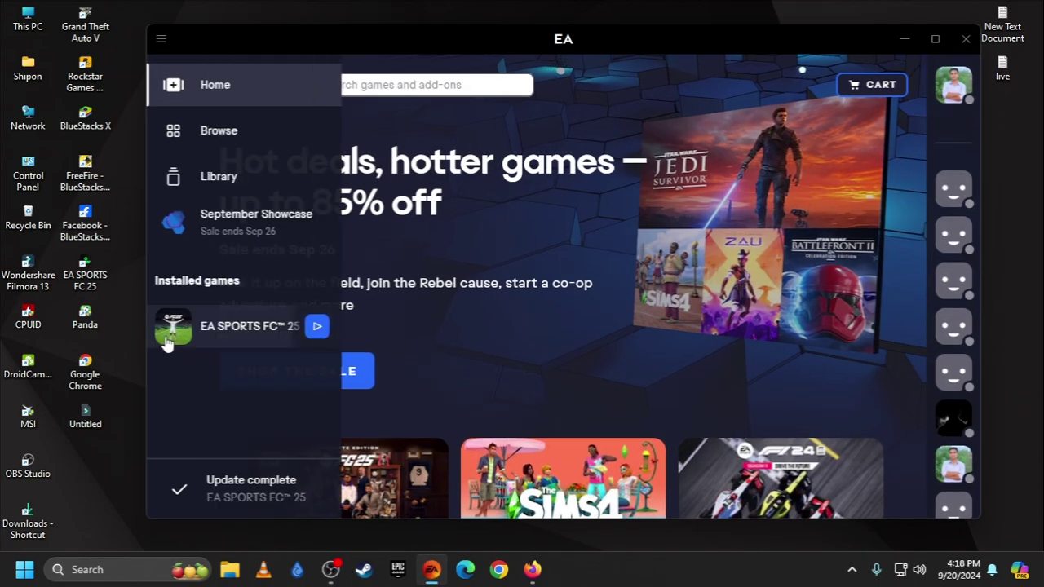
pyautogui.click(165, 343)
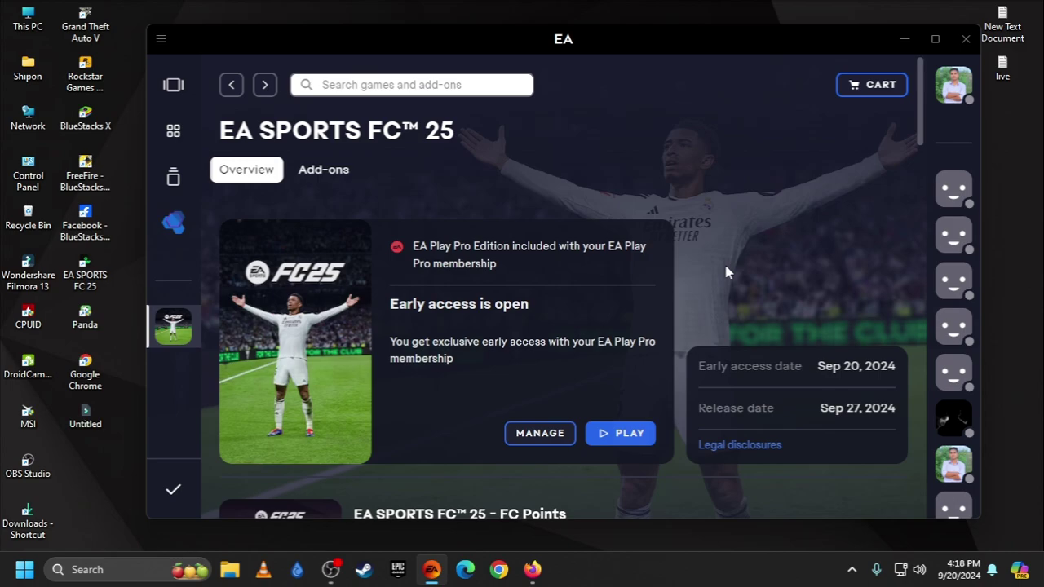
pyautogui.moveTo(588, 46)
pyautogui.mouseDown()
pyautogui.moveTo(606, 54)
pyautogui.moveTo(584, 47)
pyautogui.mouseUp()
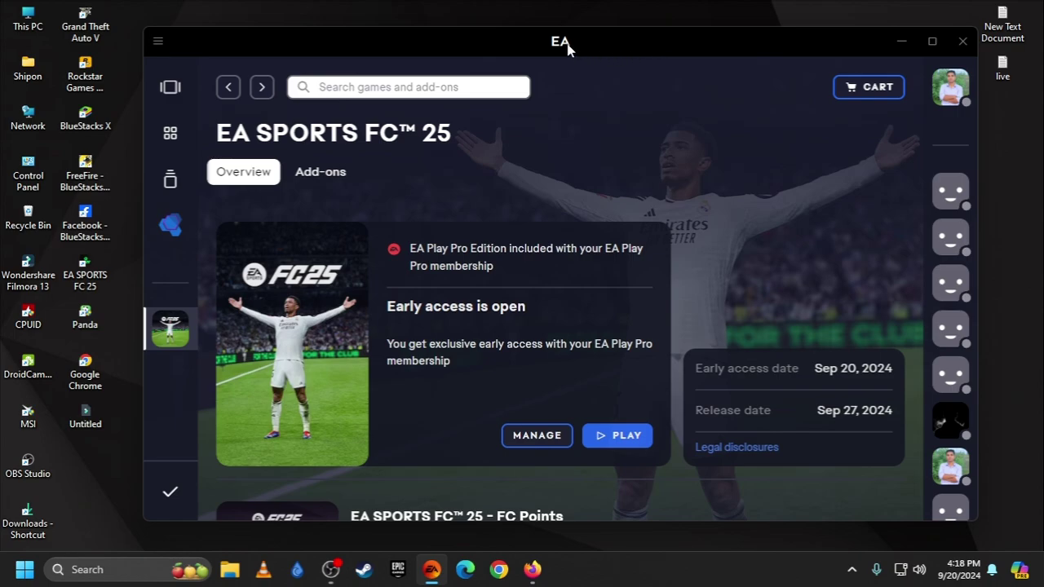
pyautogui.moveTo(567, 44)
pyautogui.mouseDown()
pyautogui.moveTo(580, 51)
pyautogui.moveTo(570, 52)
pyautogui.mouseUp()
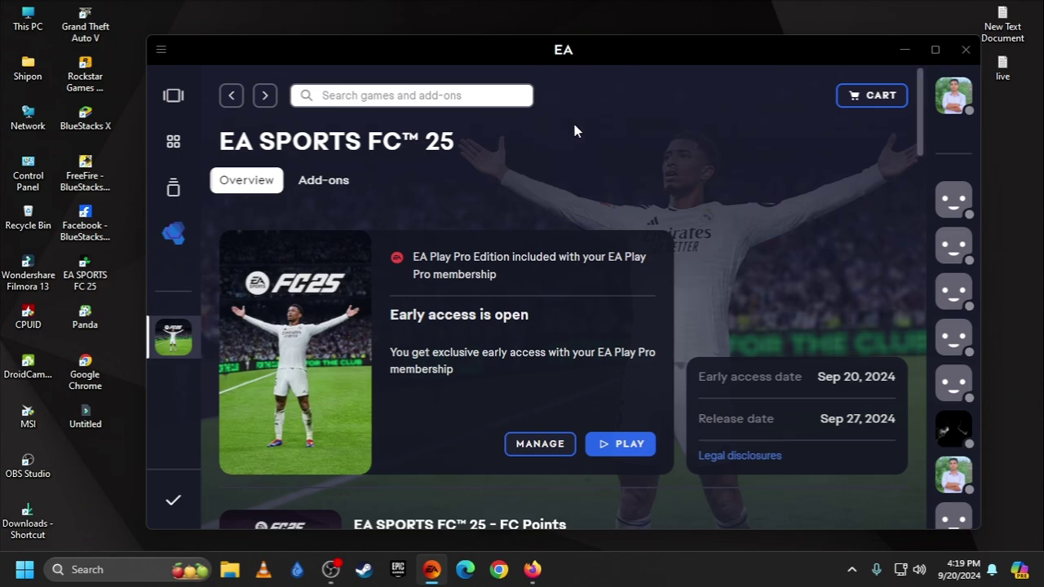
pyautogui.moveTo(539, 54)
pyautogui.mouseDown()
pyautogui.moveTo(528, 72)
pyautogui.moveTo(562, 80)
pyautogui.mouseUp()
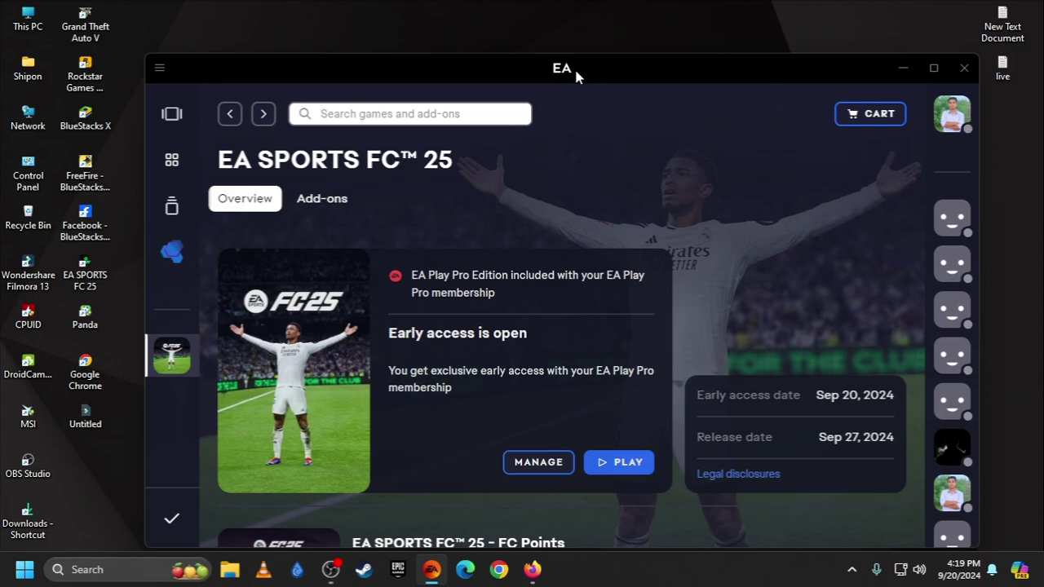
pyautogui.moveTo(625, 70); pyautogui.dragTo(633, 50)
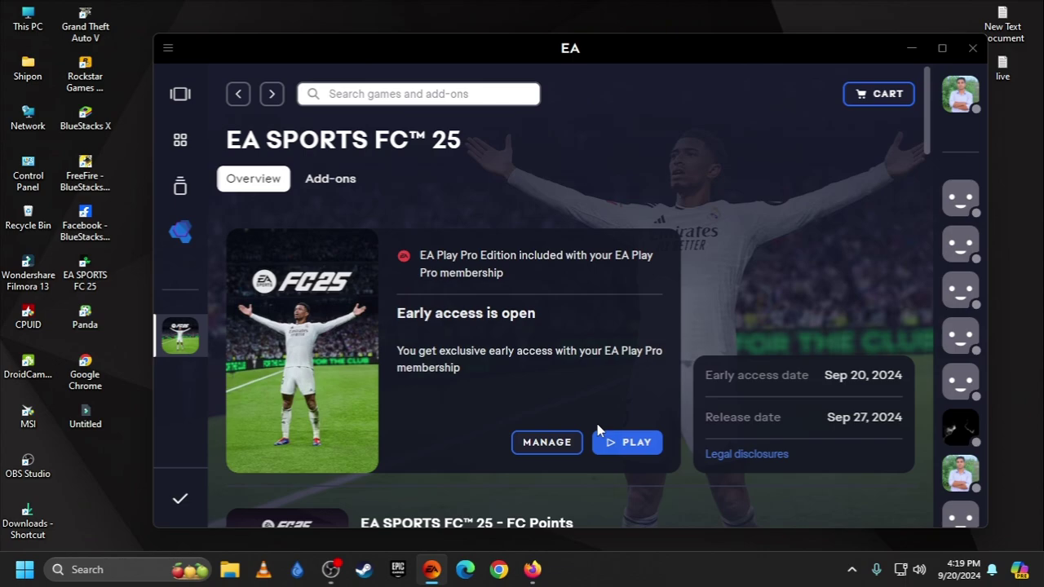
# Step: Launch EA SPORTS FC 25 with PLAY, close the game window, and bring the EA app back
pyautogui.click(629, 454)
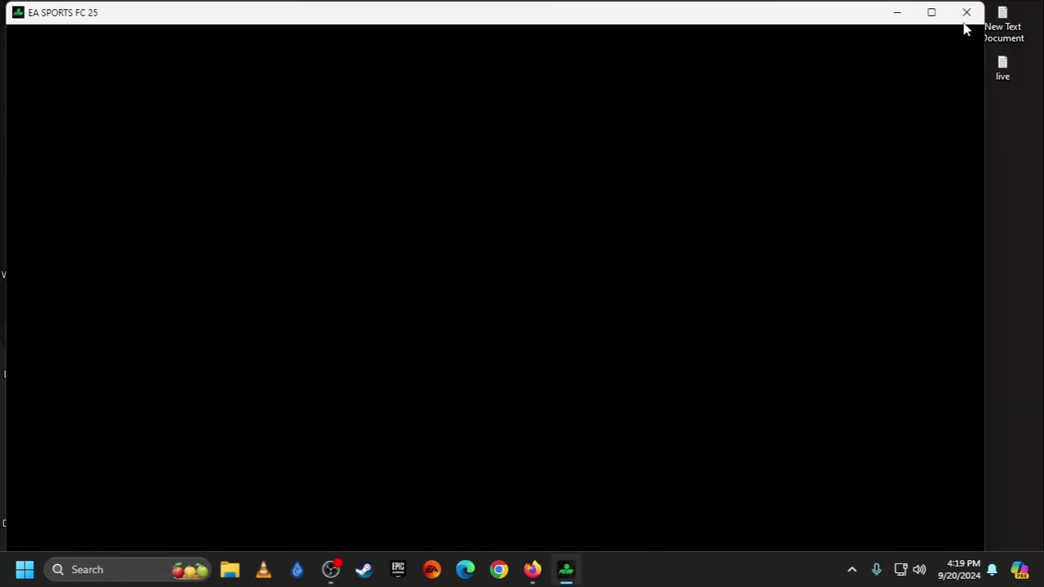
pyautogui.click(963, 18)
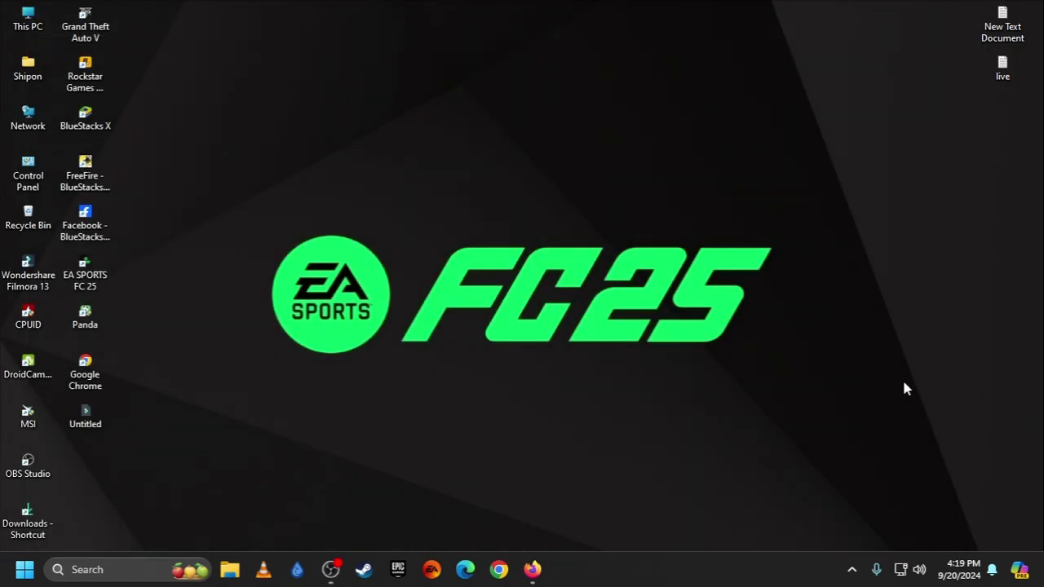
pyautogui.click(852, 569)
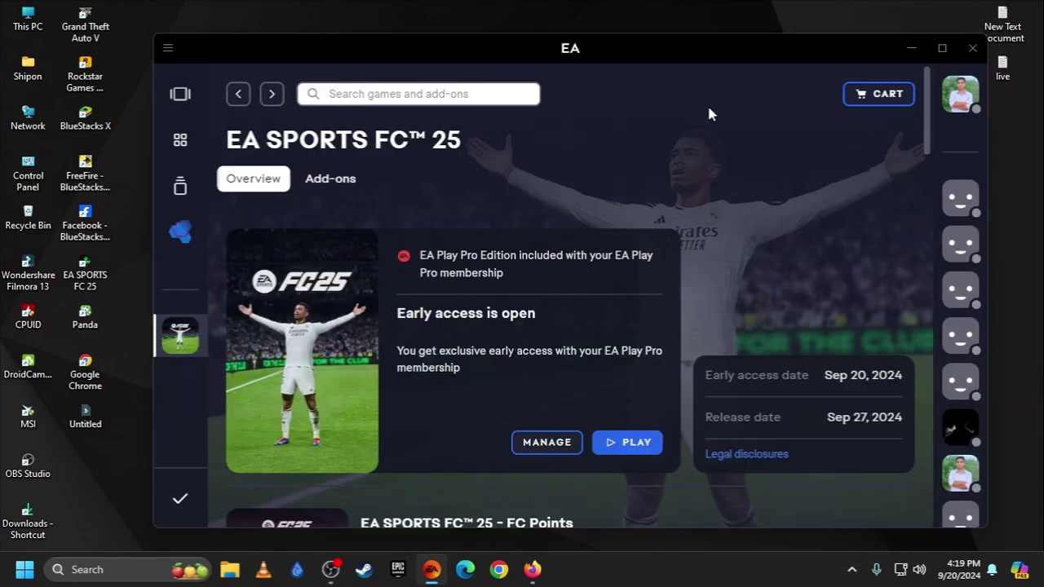
pyautogui.moveTo(685, 49); pyautogui.dragTo(680, 63)
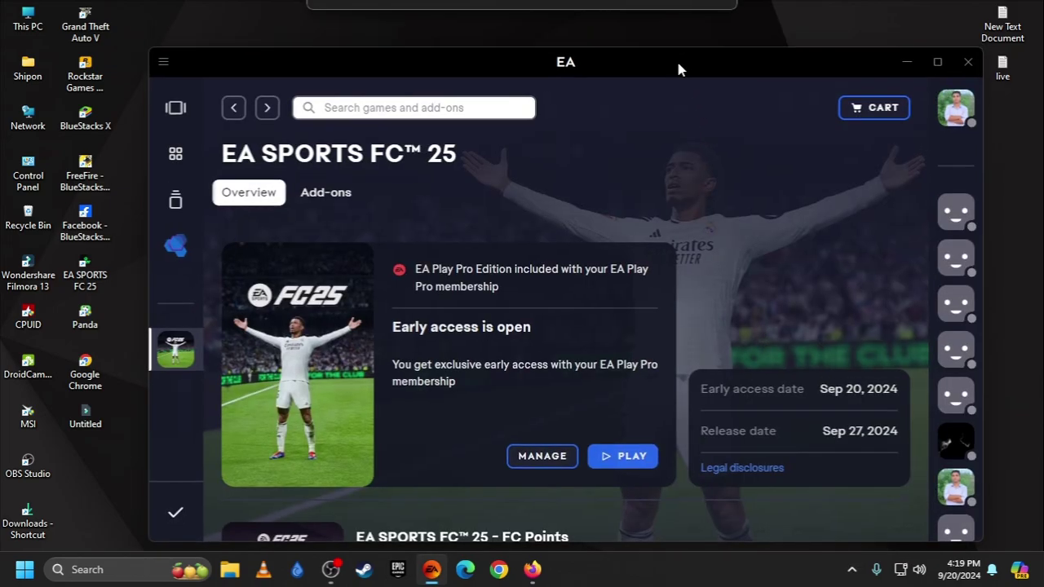
# Step: Choose Go offline from the EA app menu and confirm with YES, I'M SURE
pyautogui.click(163, 62)
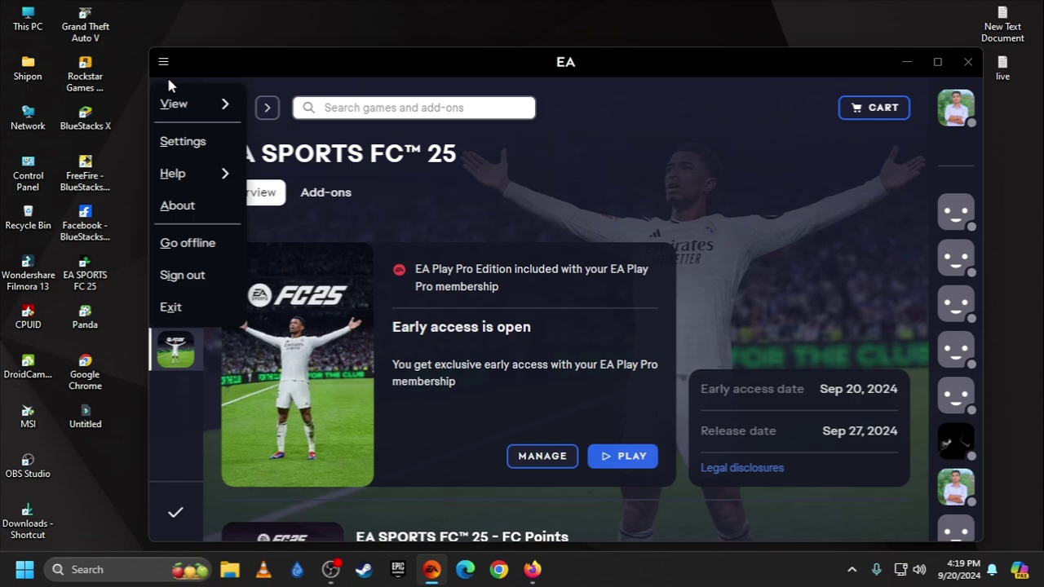
pyautogui.click(192, 252)
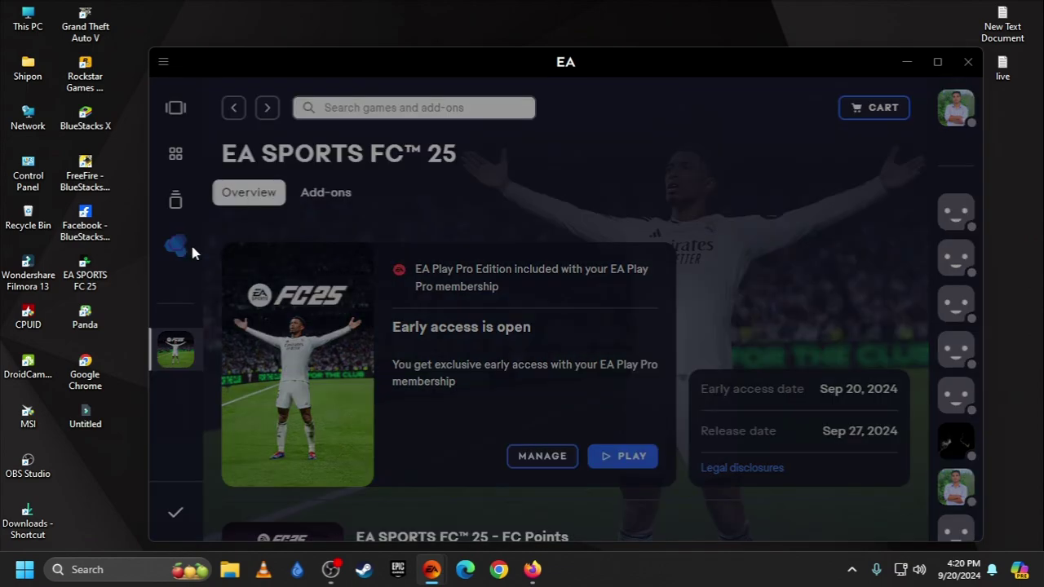
pyautogui.click(608, 366)
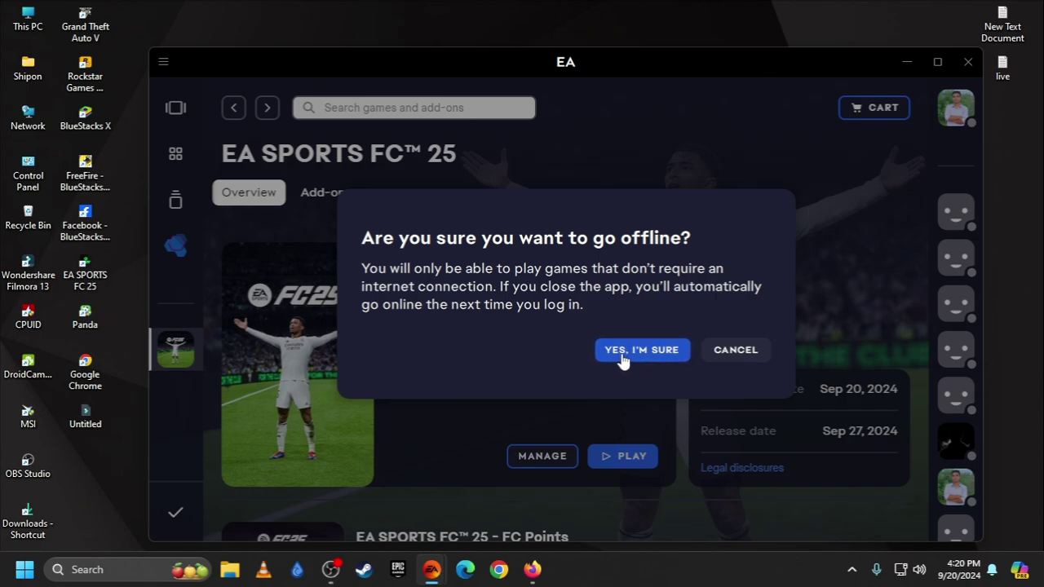
pyautogui.click(618, 364)
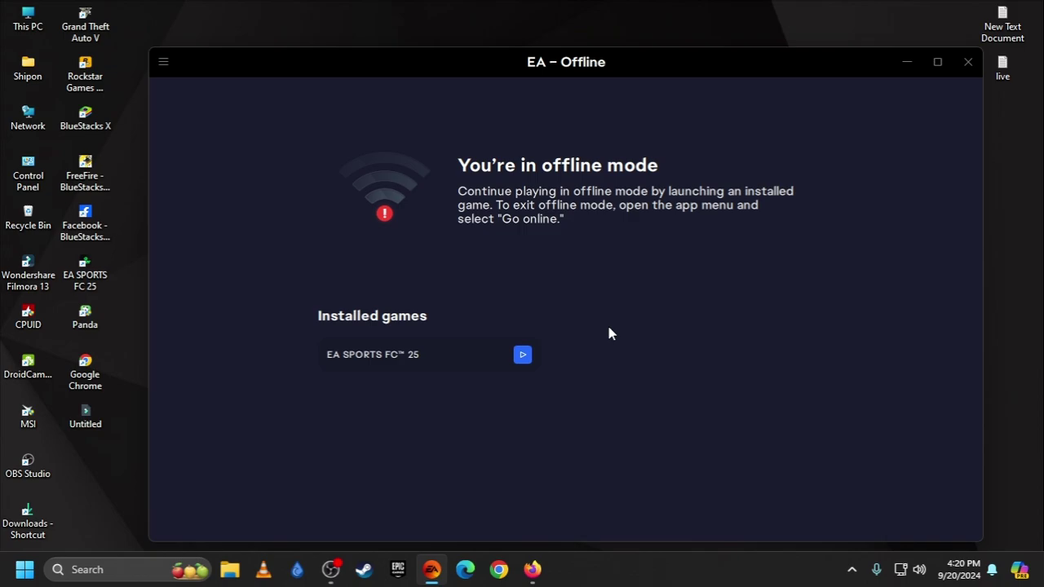
# Step: Reposition the offline EA window, check the hidden tray icons and the Go online menu entry
pyautogui.moveTo(860, 74)
pyautogui.mouseDown()
pyautogui.moveTo(821, 88)
pyautogui.moveTo(841, 71)
pyautogui.mouseUp()
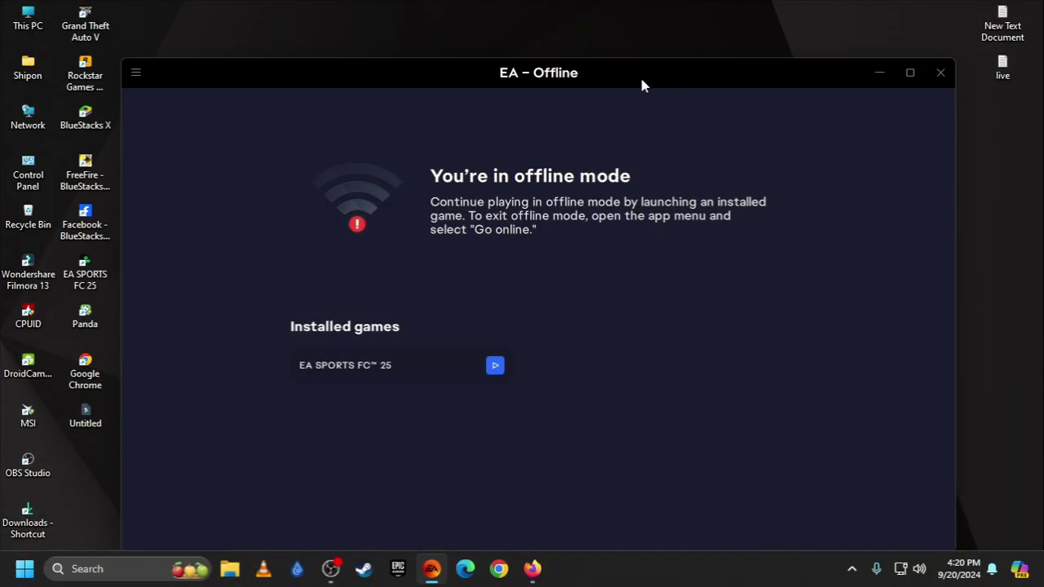
pyautogui.moveTo(629, 78); pyautogui.dragTo(647, 72)
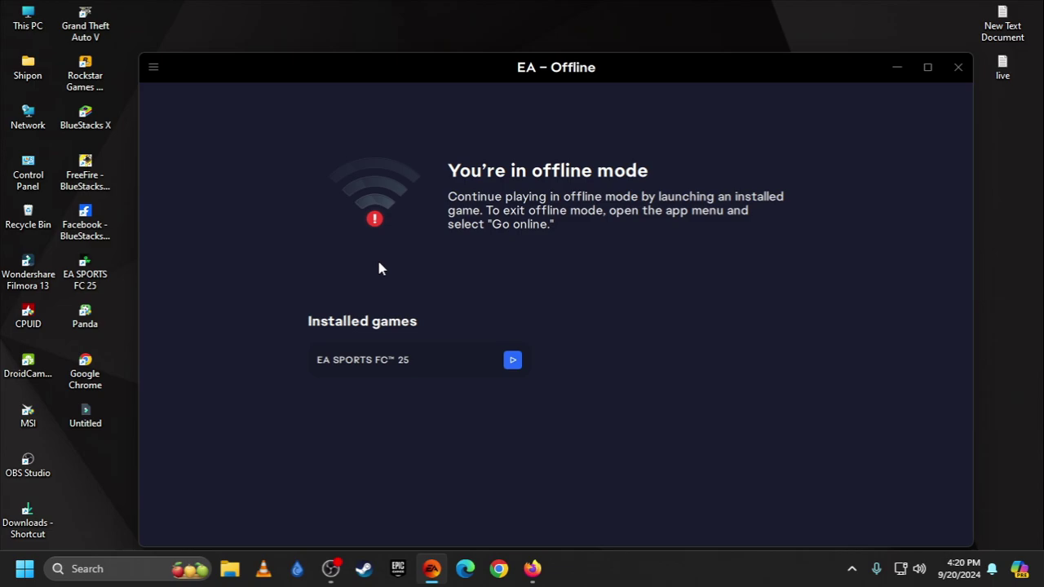
pyautogui.click(852, 569)
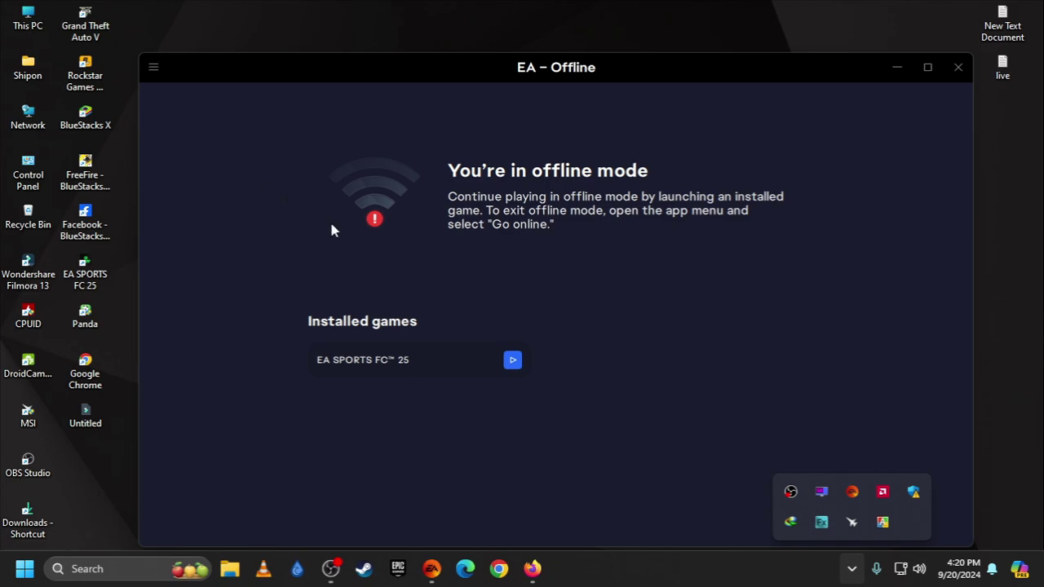
pyautogui.moveTo(567, 72); pyautogui.dragTo(567, 56)
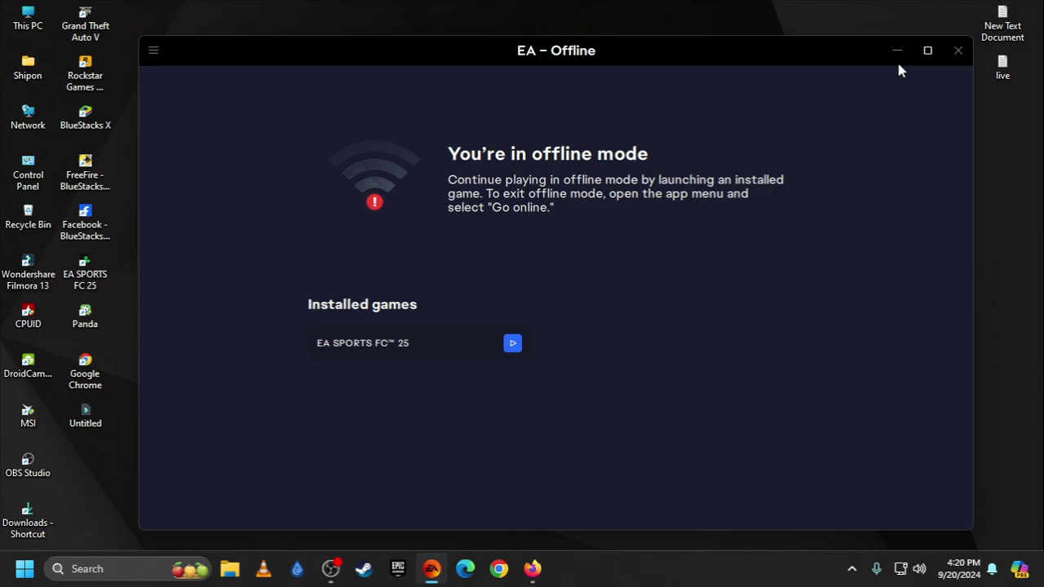
pyautogui.click(155, 52)
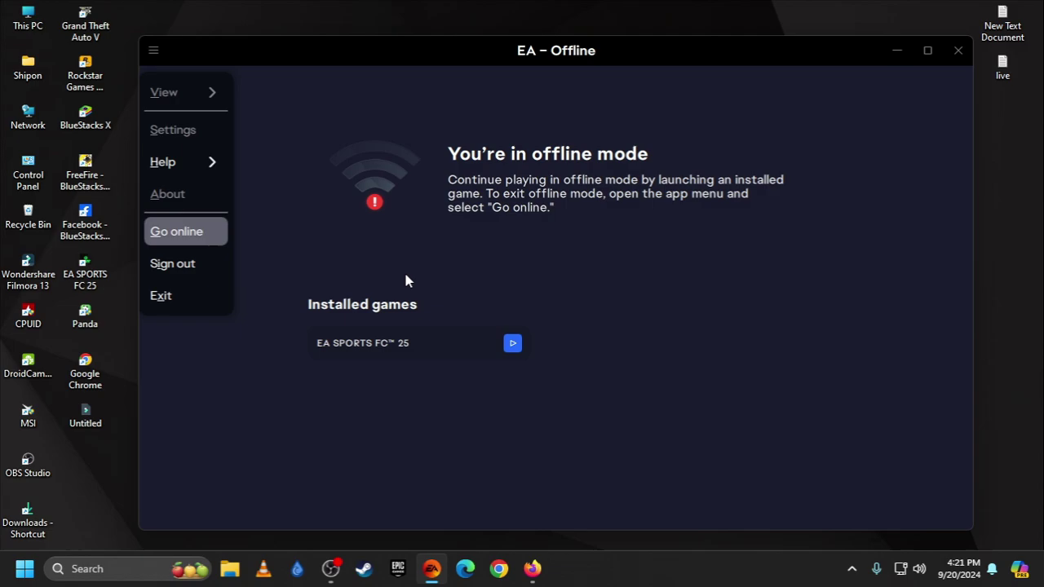
pyautogui.moveTo(535, 577)
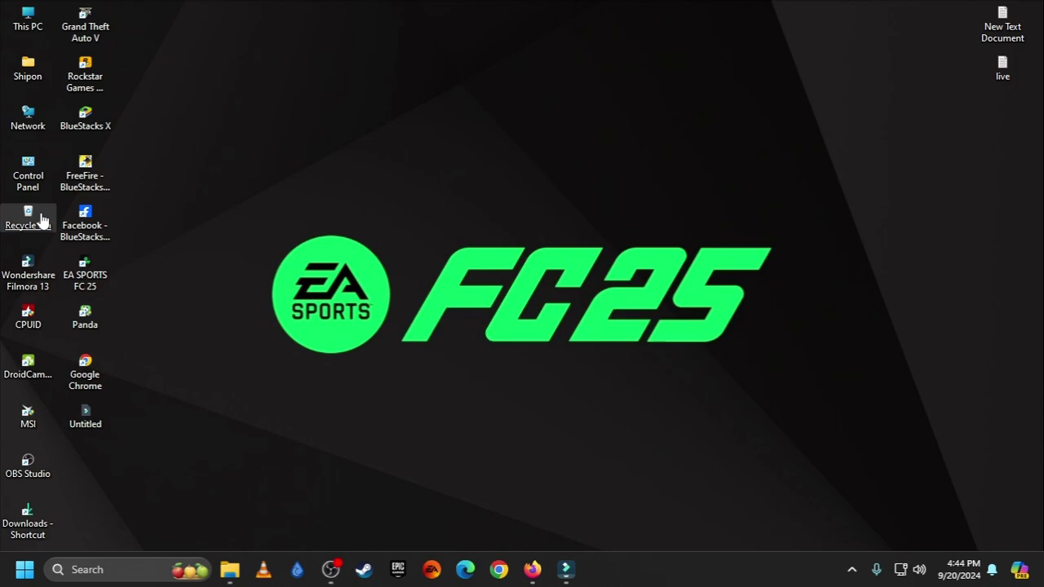
# Step: Open Control Panel, view all items as Large icons, and open Windows Defender Firewall
pyautogui.doubleClick(31, 178)
pyautogui.click(759, 144)
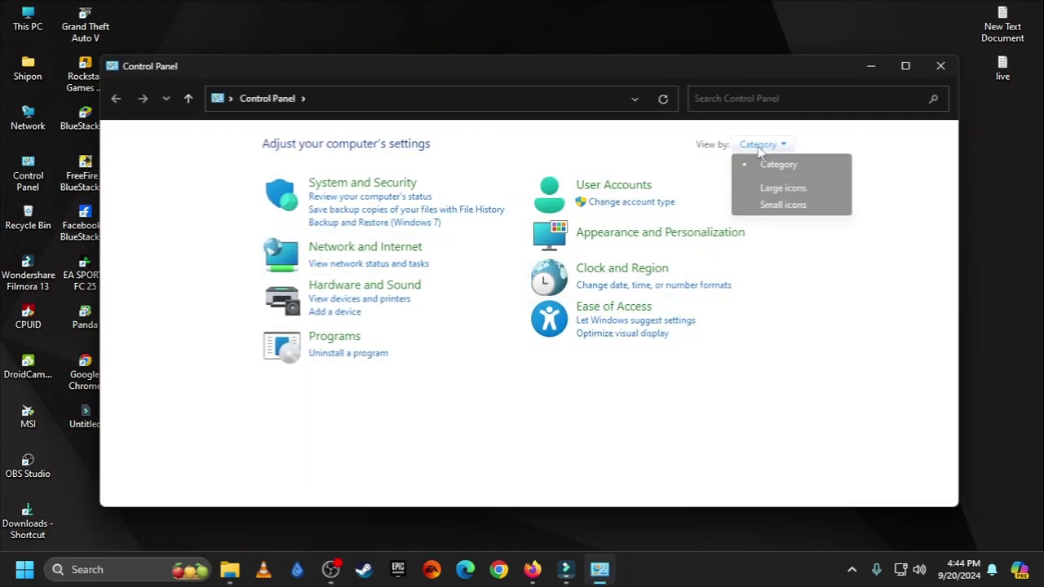
pyautogui.click(772, 187)
pyautogui.scroll(-1, 951, 263)
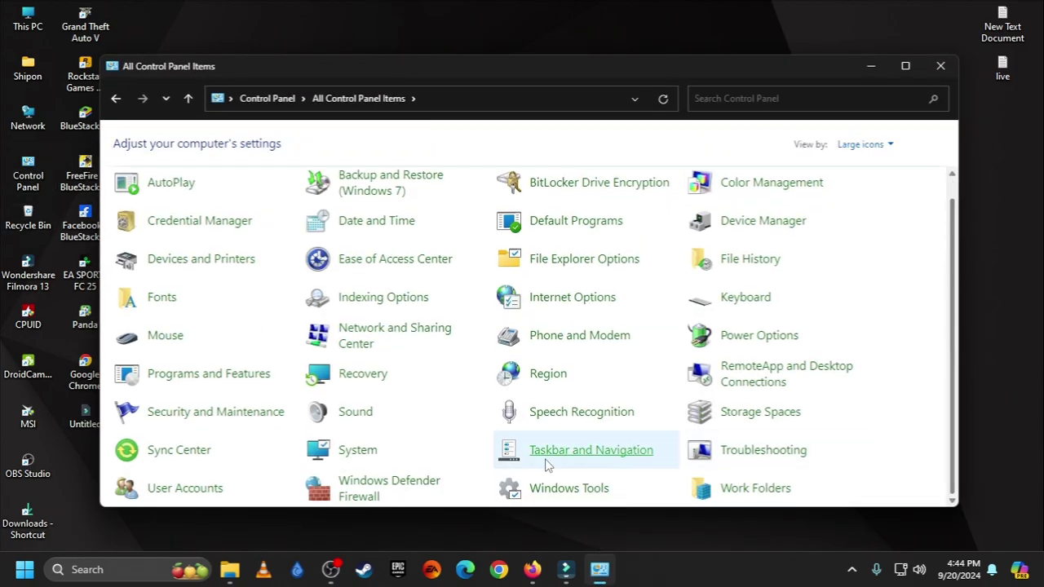
pyautogui.click(386, 498)
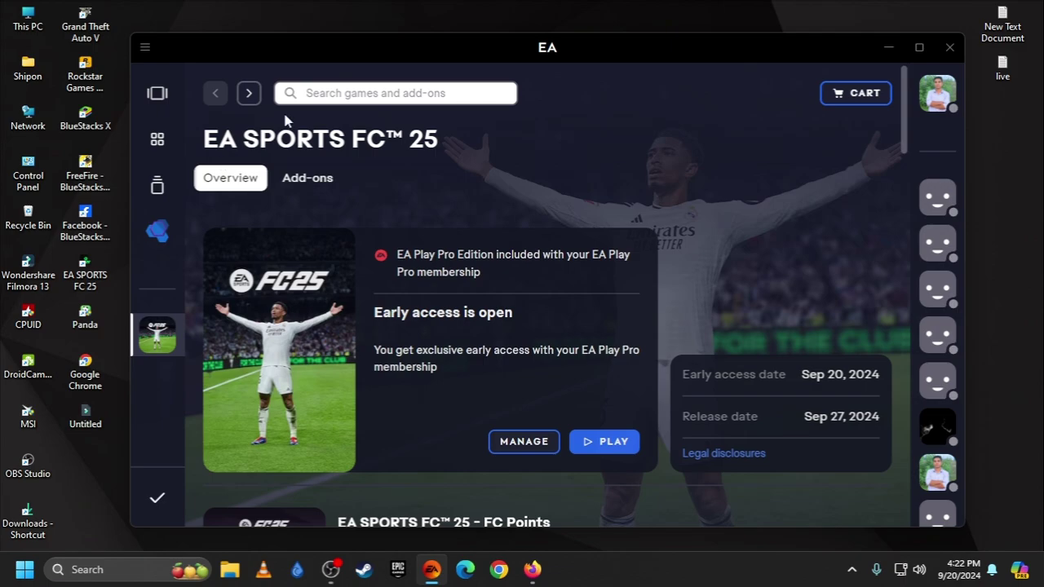
pyautogui.moveTo(325, 47); pyautogui.dragTo(332, 61)
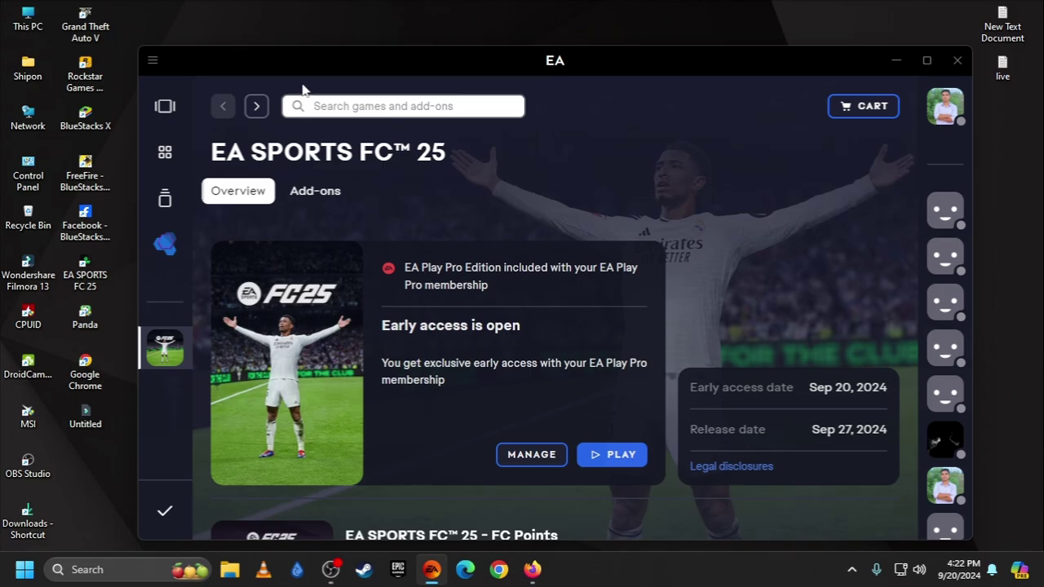
# Step: Browse the FC 25 main-menu modes up to FC News, then open the Customise screen
pyautogui.press('Down')
pyautogui.press('Down')
pyautogui.press('Down')
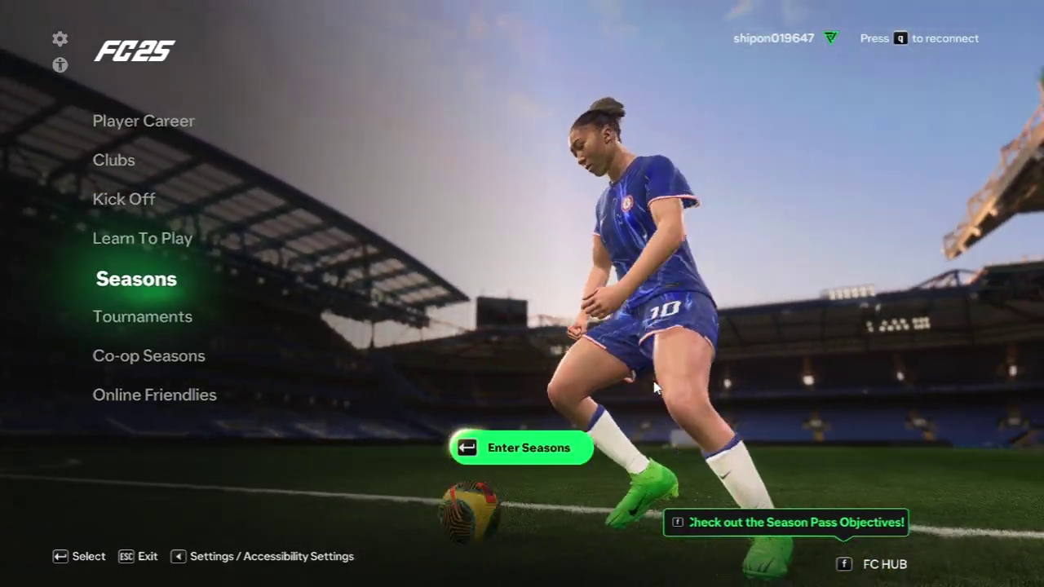
pyautogui.press('Down')
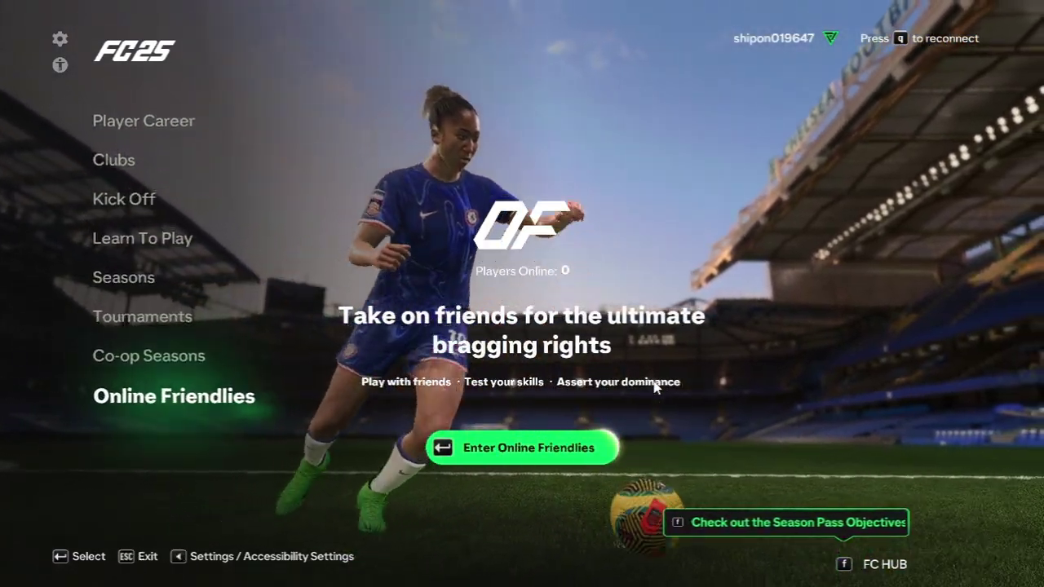
pyautogui.press('Up')
pyautogui.press('Up')
pyautogui.press('Up')
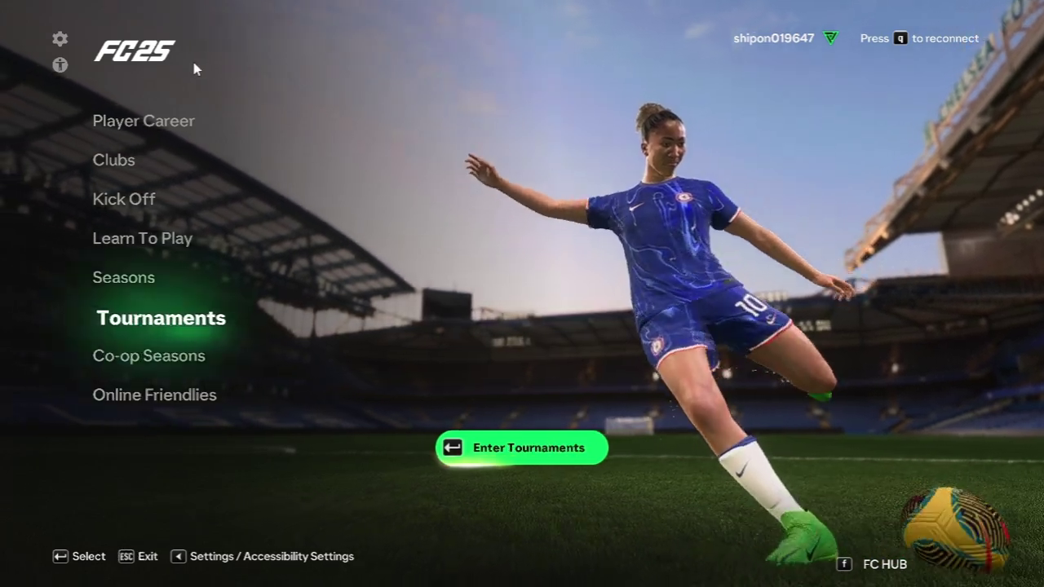
pyautogui.press('Up')
pyautogui.press('Up')
pyautogui.press('Up')
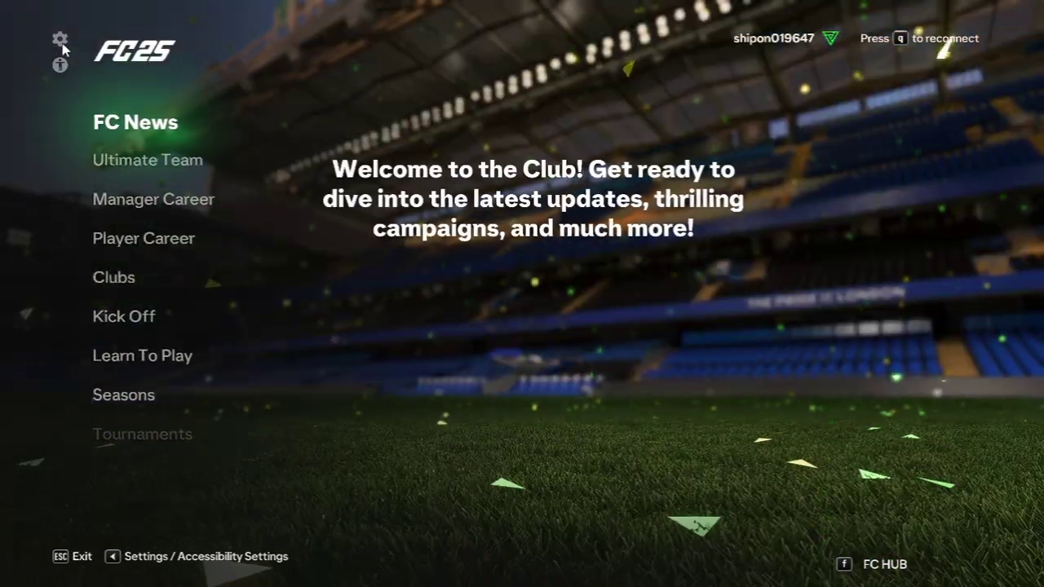
pyautogui.click(58, 43)
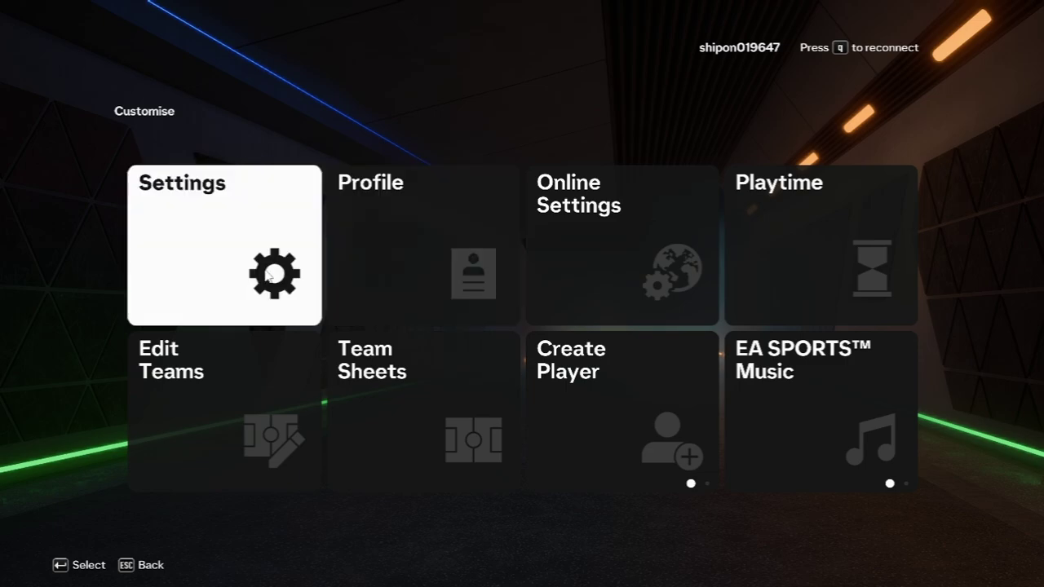
# Step: Review the keyboard bindings under Settings > Customise Controls, then open Game Settings
pyautogui.click(191, 259)
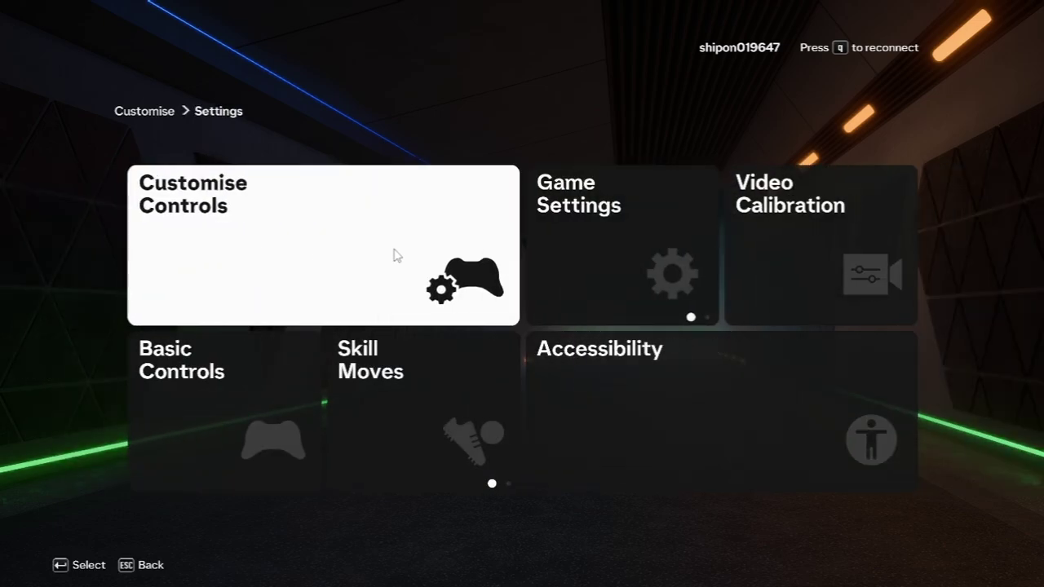
pyautogui.click(394, 256)
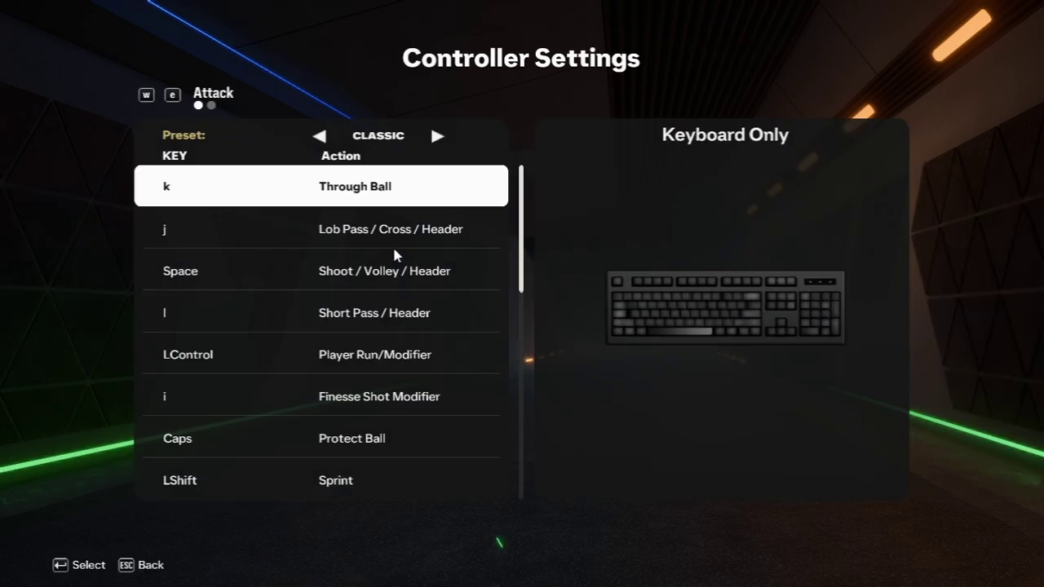
pyautogui.press('Escape')
pyautogui.click(394, 256)
pyautogui.press('Escape')
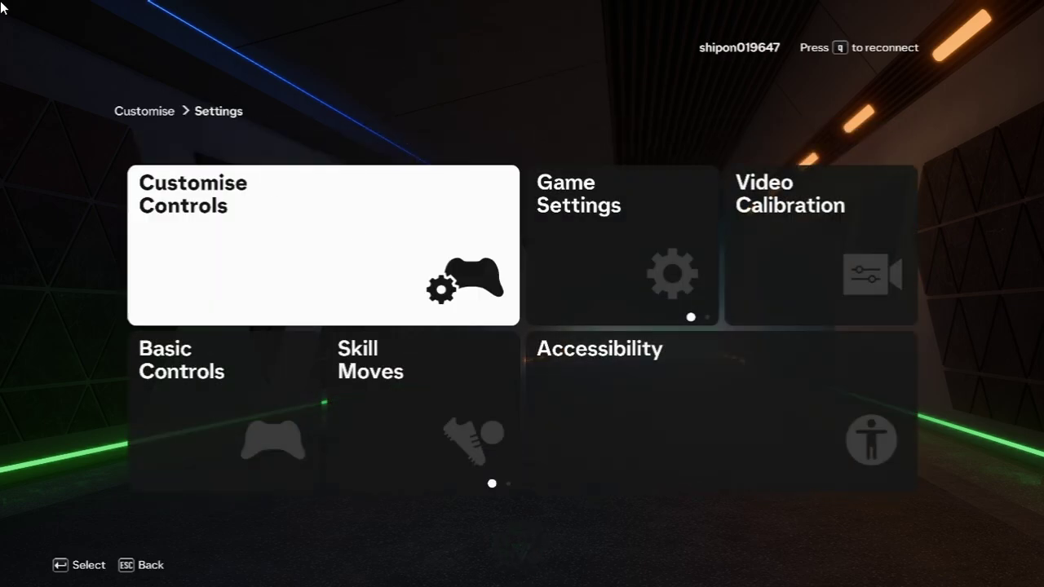
pyautogui.press('Right')
pyautogui.press('Return')
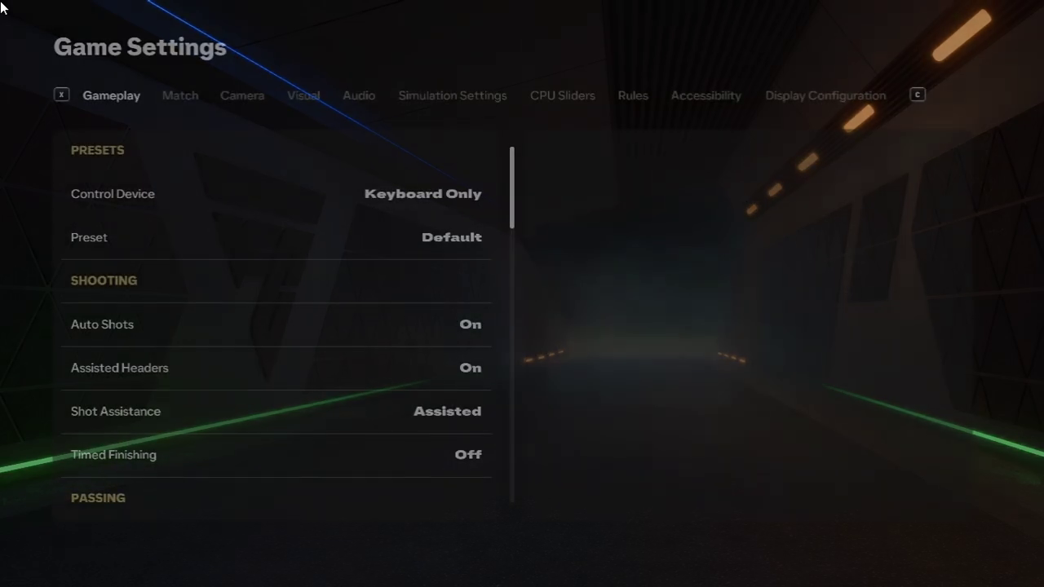
# Step: Cycle the Game Settings tabs through Rules, Visual, Match and Gameplay, then back out to Customise
pyautogui.press('x')
pyautogui.press('x')
pyautogui.press('x')
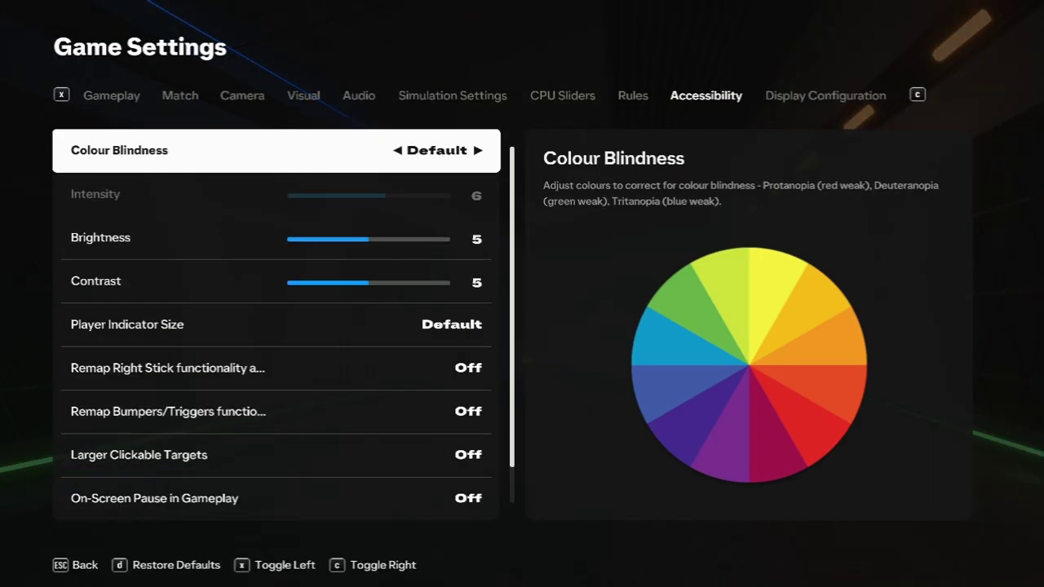
pyautogui.press('x')
pyautogui.press('x')
pyautogui.press('x')
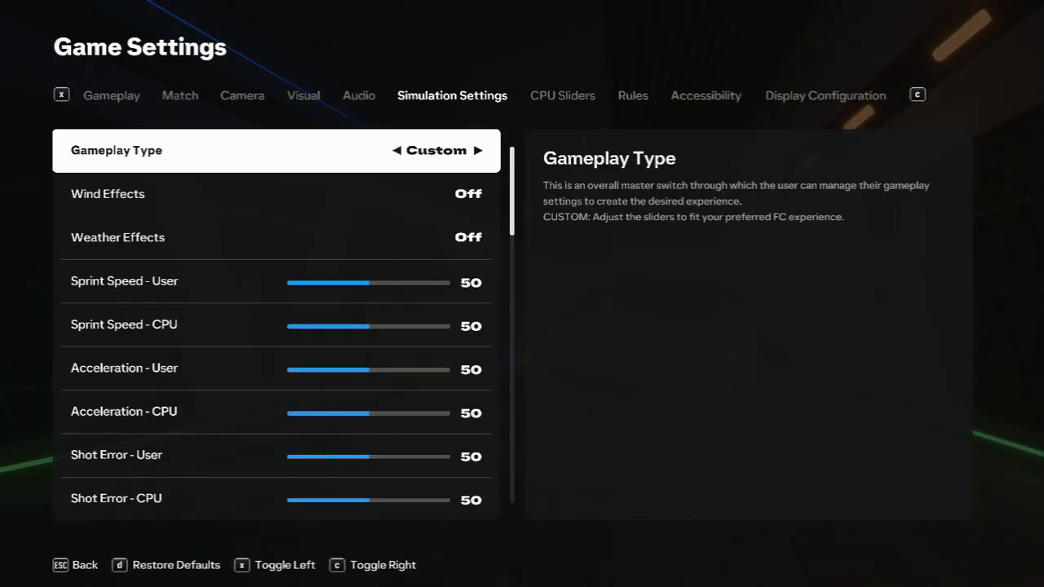
pyautogui.press('x')
pyautogui.press('x')
pyautogui.press('x')
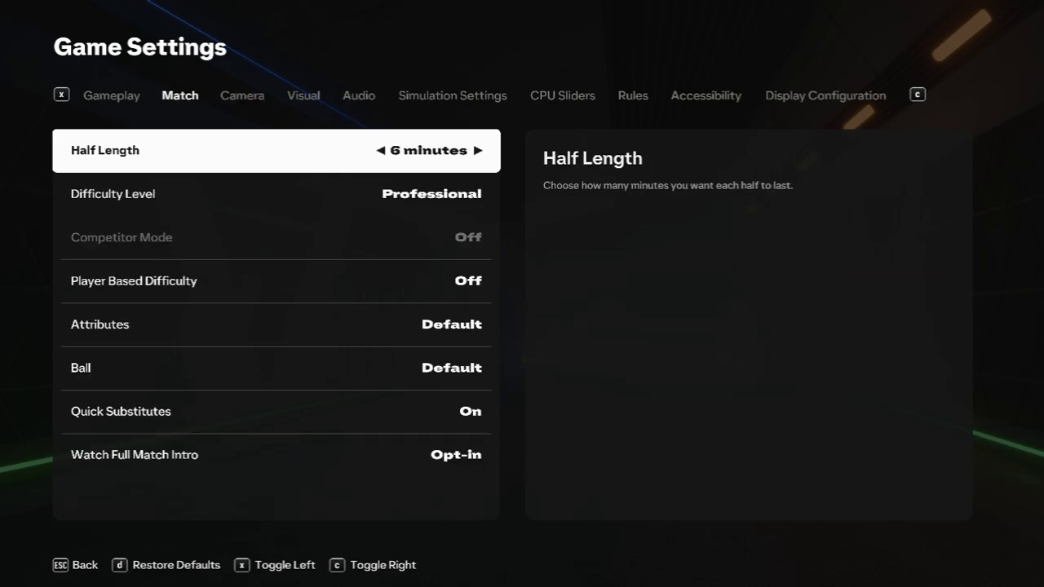
pyautogui.press('Escape')
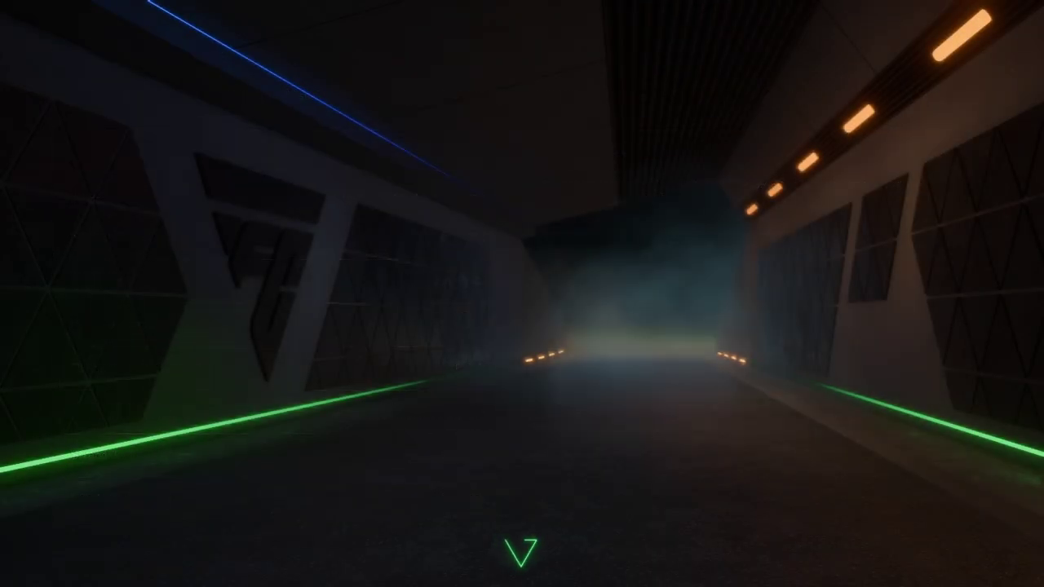
pyautogui.press('Escape')
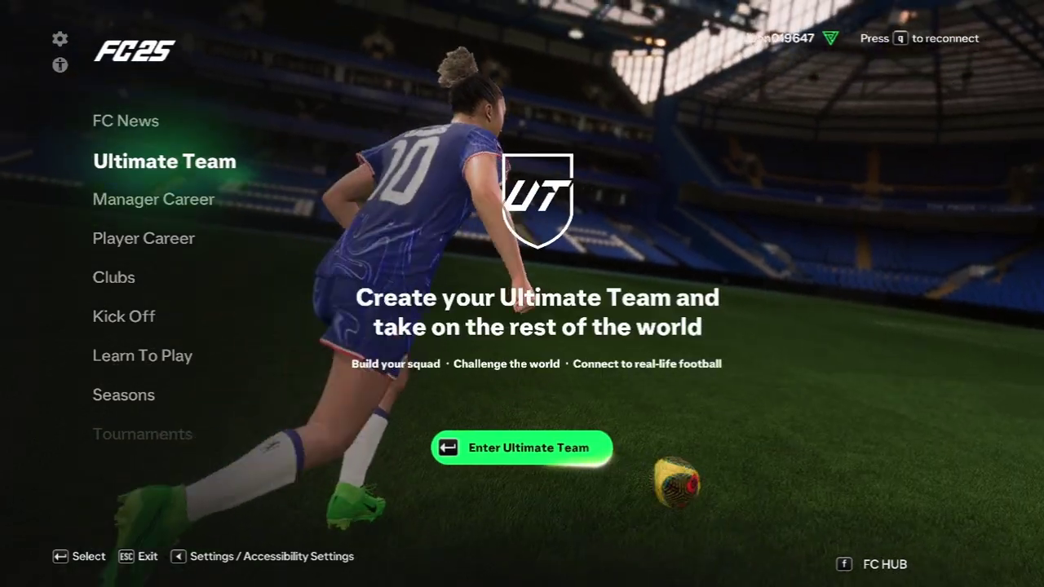
# Step: Browse Ultimate Team, Clubs, Co-op Seasons, Manager Career and Tournaments, then Alt+Tab to the desktop
pyautogui.press('Down')
pyautogui.press('Down')
pyautogui.press('Down')
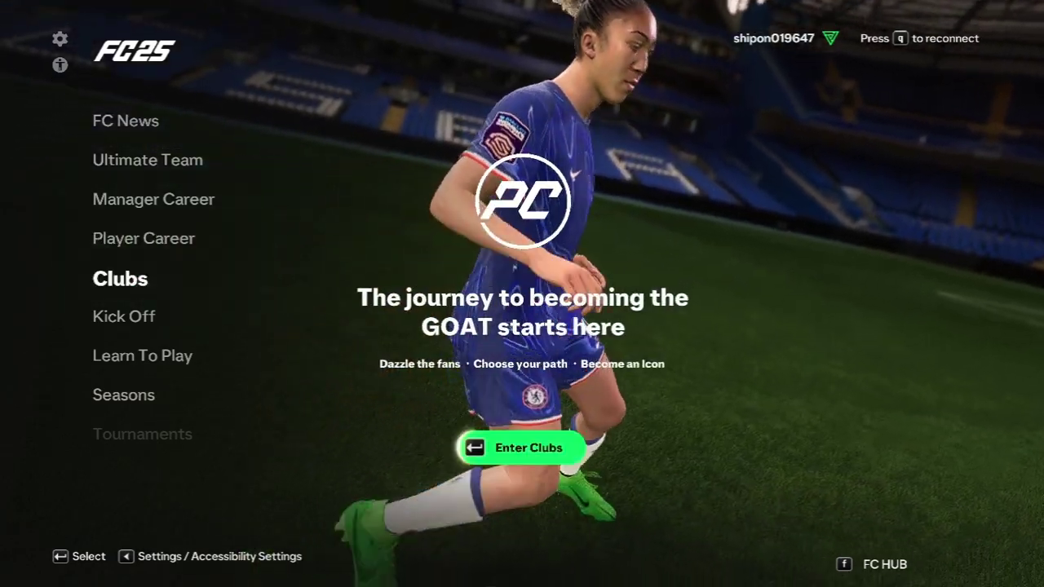
pyautogui.press('Down')
pyautogui.press('Down')
pyautogui.press('Down')
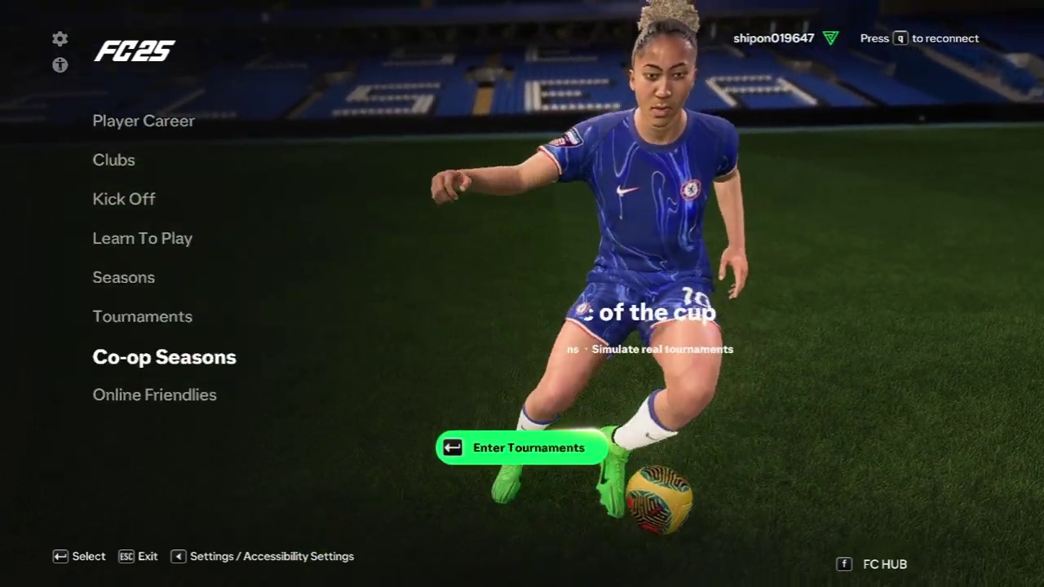
pyautogui.press('Down')
pyautogui.press('Up')
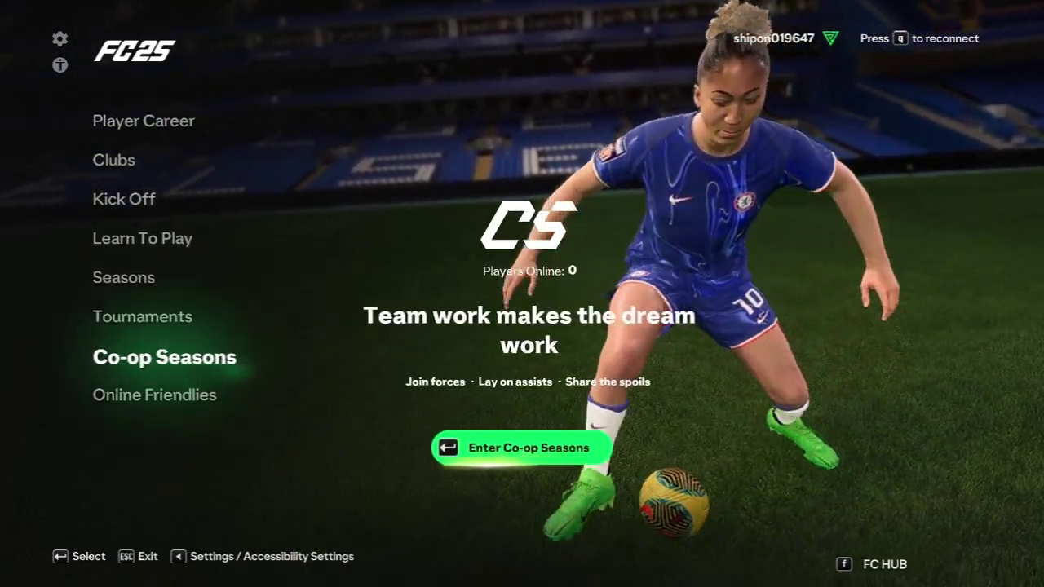
pyautogui.press('Up')
pyautogui.press('Up')
pyautogui.press('Up')
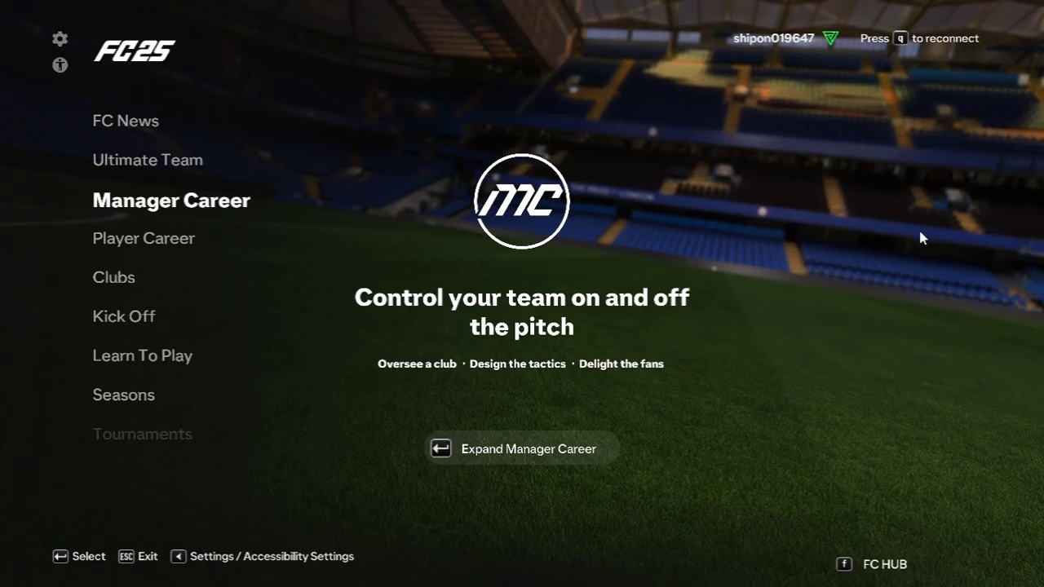
pyautogui.press('Up')
pyautogui.press('Up')
pyautogui.press('Down')
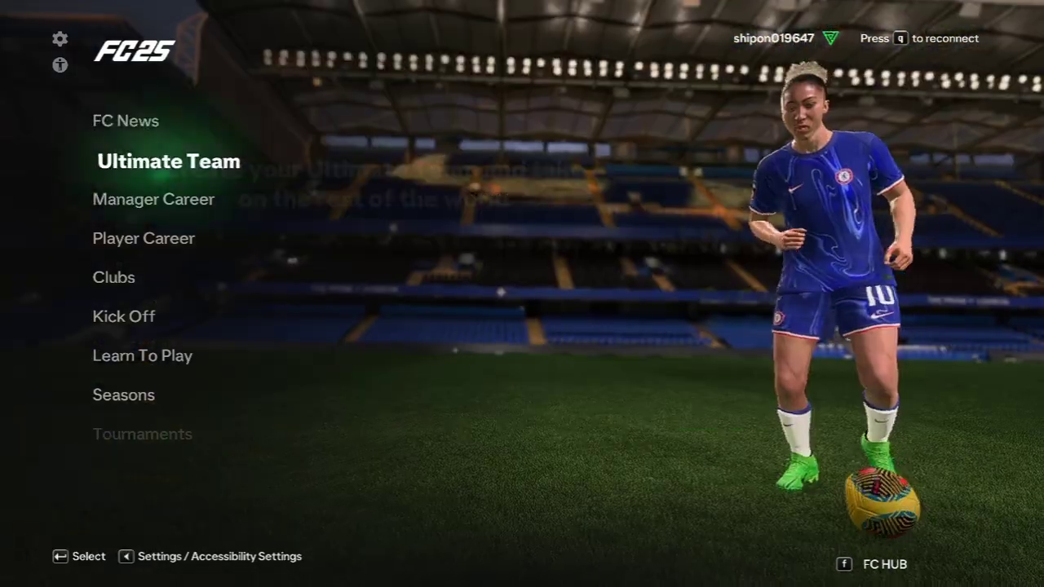
pyautogui.press('Down')
pyautogui.press('Down')
pyautogui.press('Down')
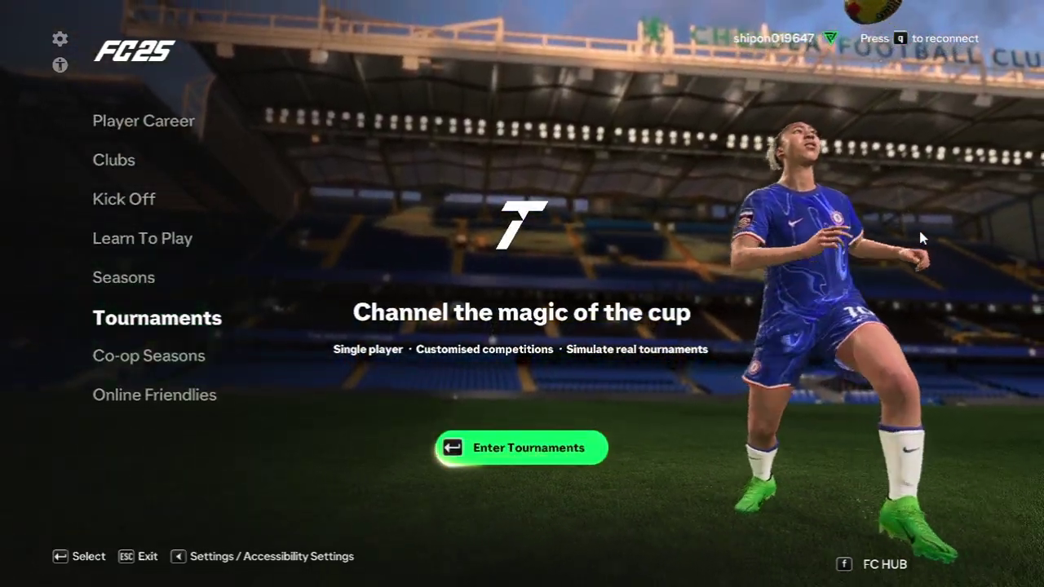
pyautogui.hotkey('alt', 'Tab')
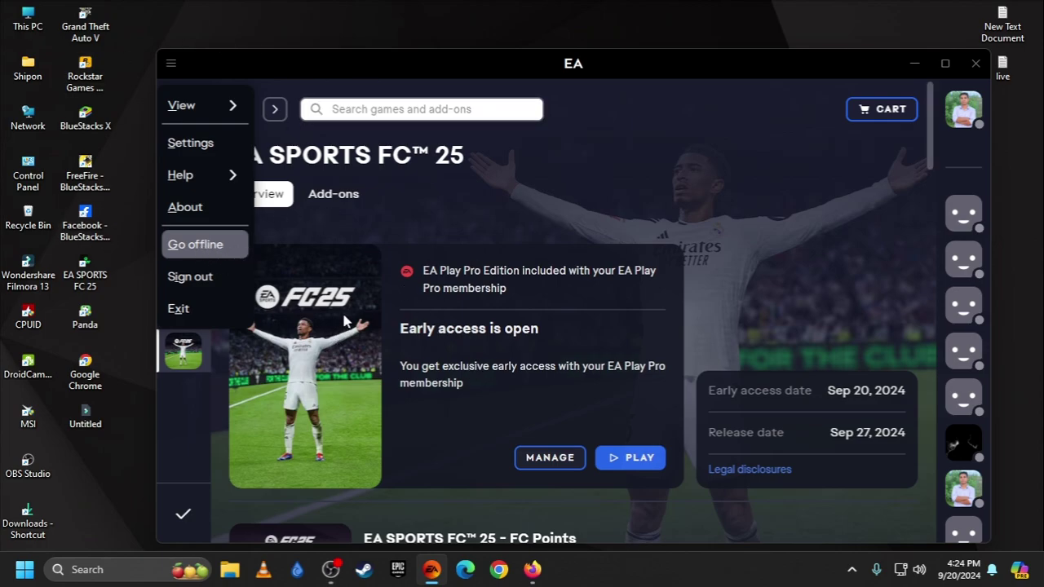
# Step: Dismiss the EA app menu and move the window slightly up and left
pyautogui.click(567, 308)
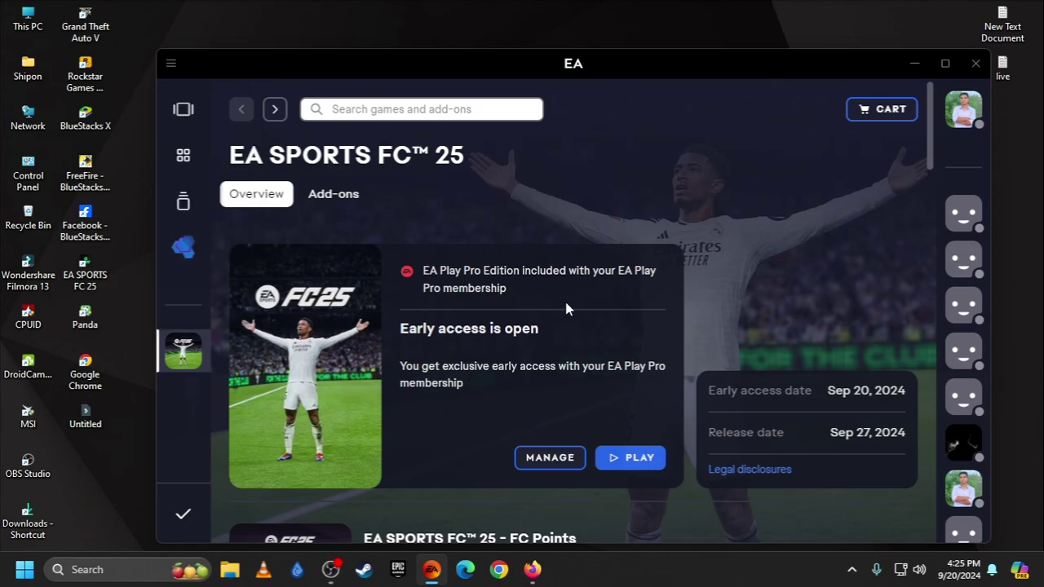
pyautogui.moveTo(606, 72); pyautogui.dragTo(579, 59)
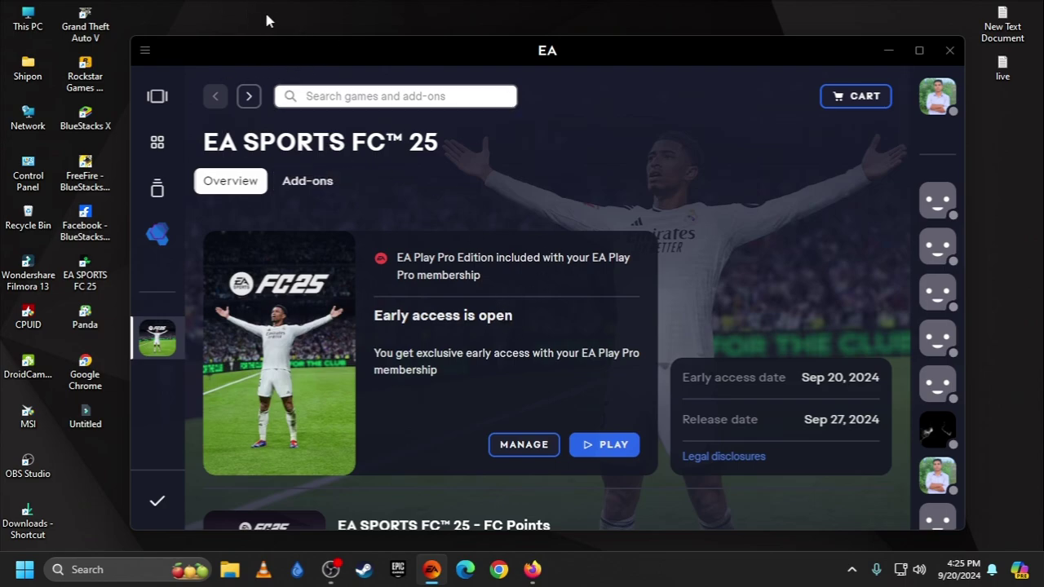
# Step: Bring Firefox forward and scroll through the Gaming and Streaming{Global} Facebook group feed
pyautogui.click(532, 569)
pyautogui.click(122, 17)
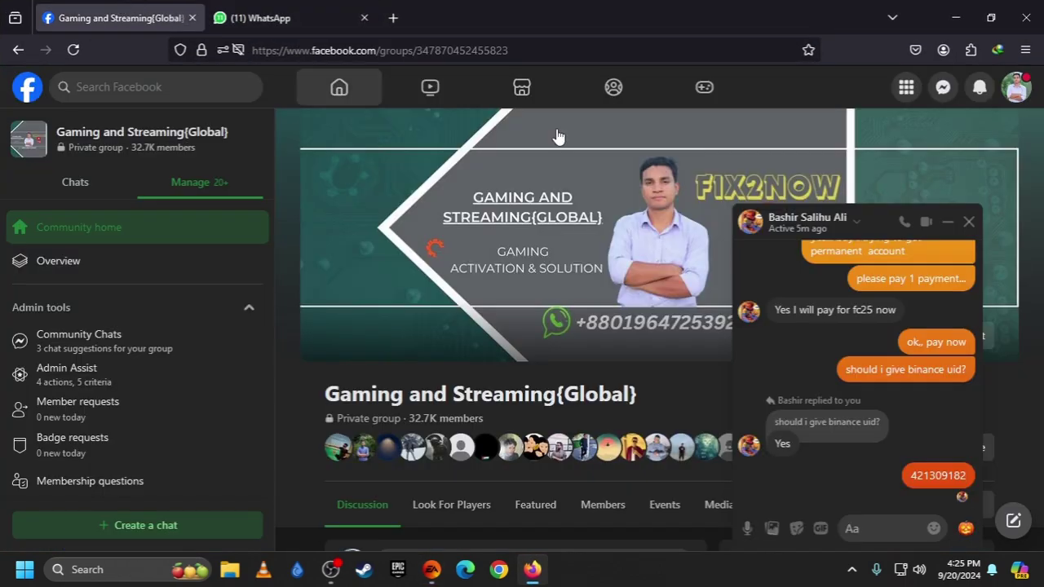
pyautogui.scroll(-1, 1041, 138)
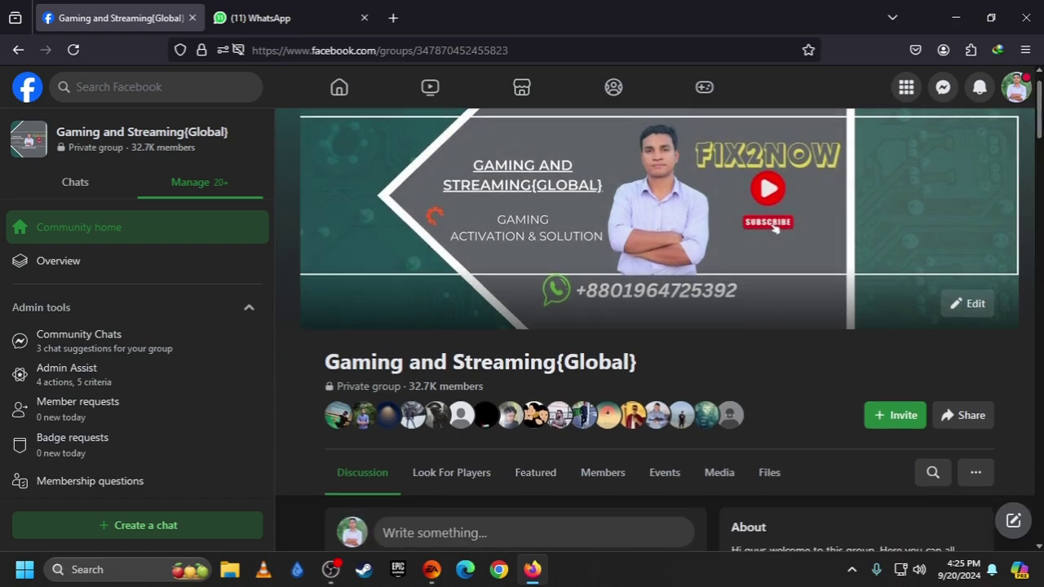
pyautogui.scroll(1, 1040, 114)
pyautogui.scroll(-10, 1041, 114)
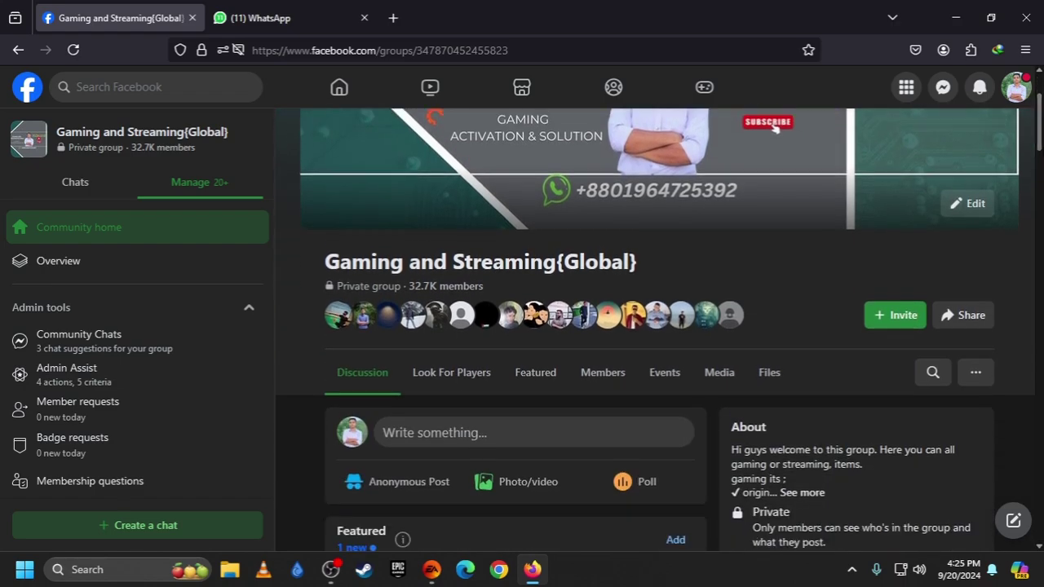
pyautogui.scroll(-3, 515, 327)
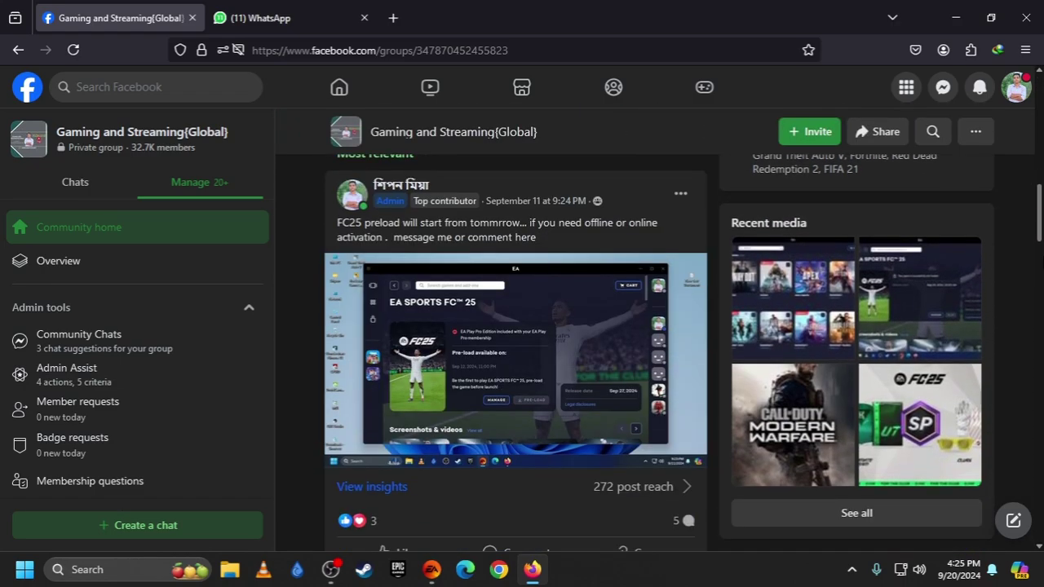
pyautogui.scroll(-6, 987, 192)
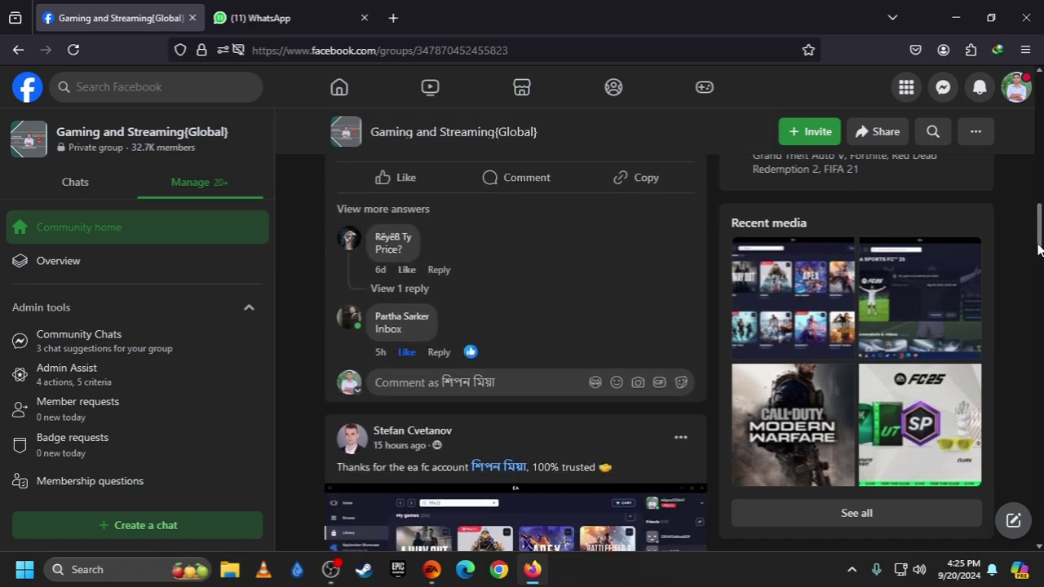
# Step: Glance at the WhatsApp tab, return to the Facebook group, and minimise Firefox
pyautogui.click(269, 12)
pyautogui.click(143, 10)
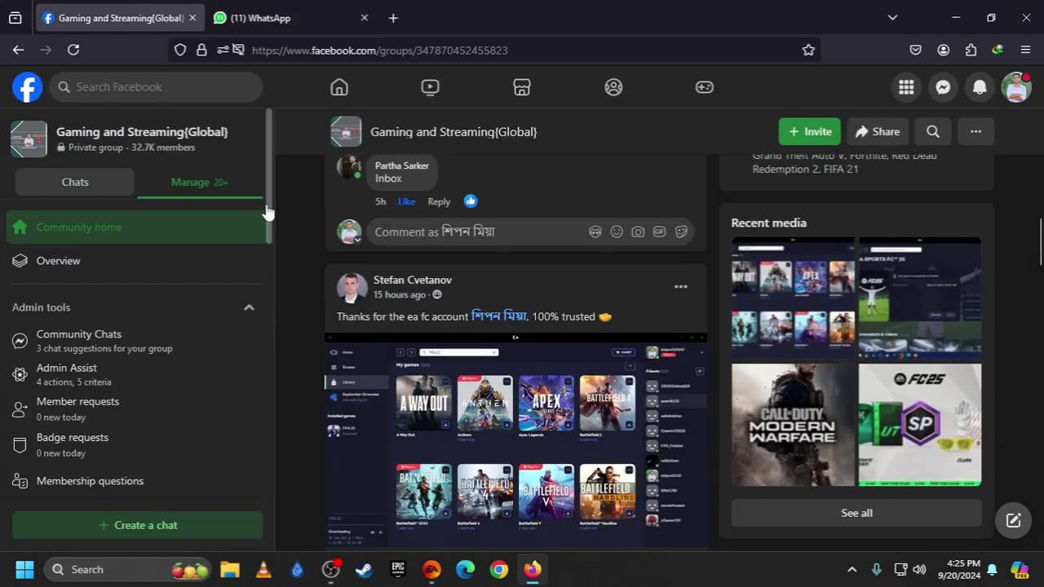
pyautogui.click(961, 10)
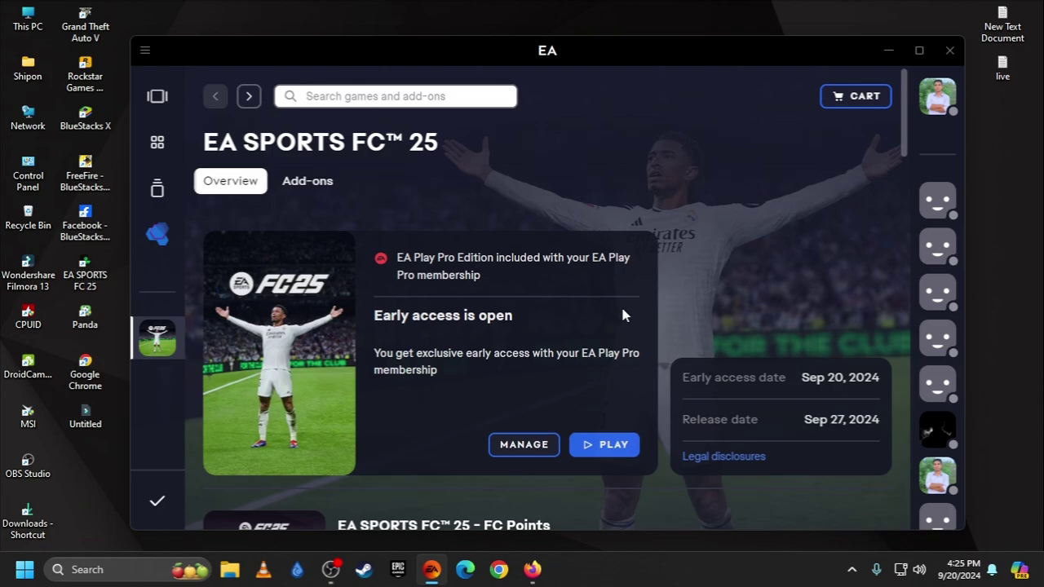